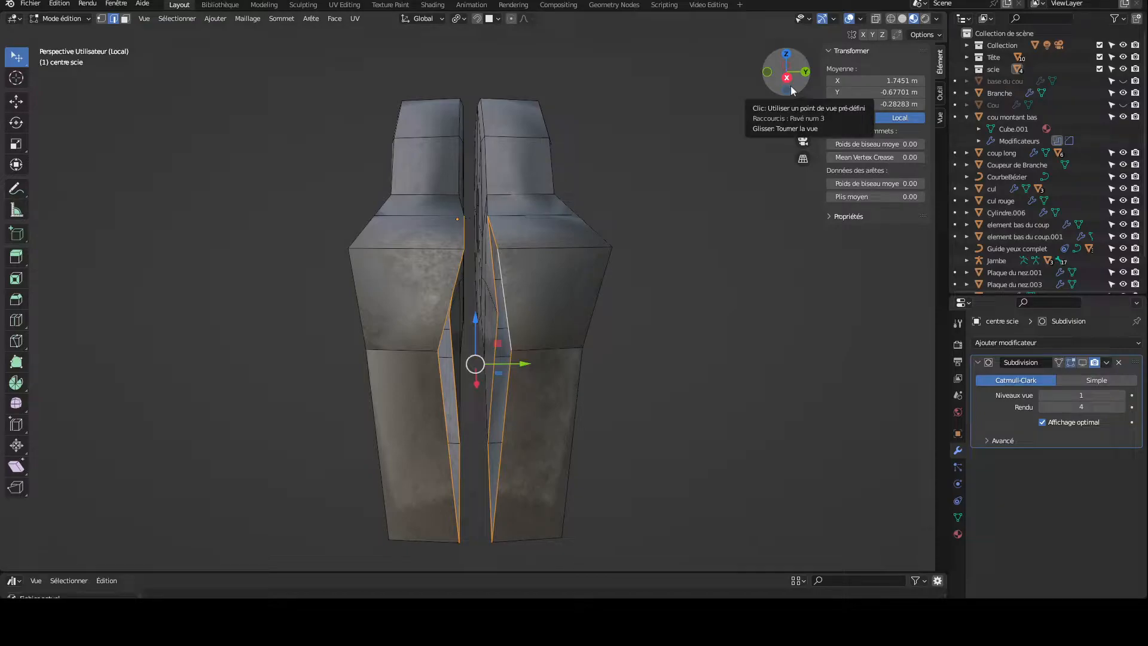
# Flatten the selected inner edge loops of both saw halves by scaling them to 0 along the global Y axis.
pyautogui.moveTo(798, 85)
pyautogui.mouseDown()
pyautogui.moveTo(793, 117)
pyautogui.moveTo(795, 96)
pyautogui.moveTo(778, 99)
pyautogui.moveTo(802, 90)
pyautogui.mouseUp()
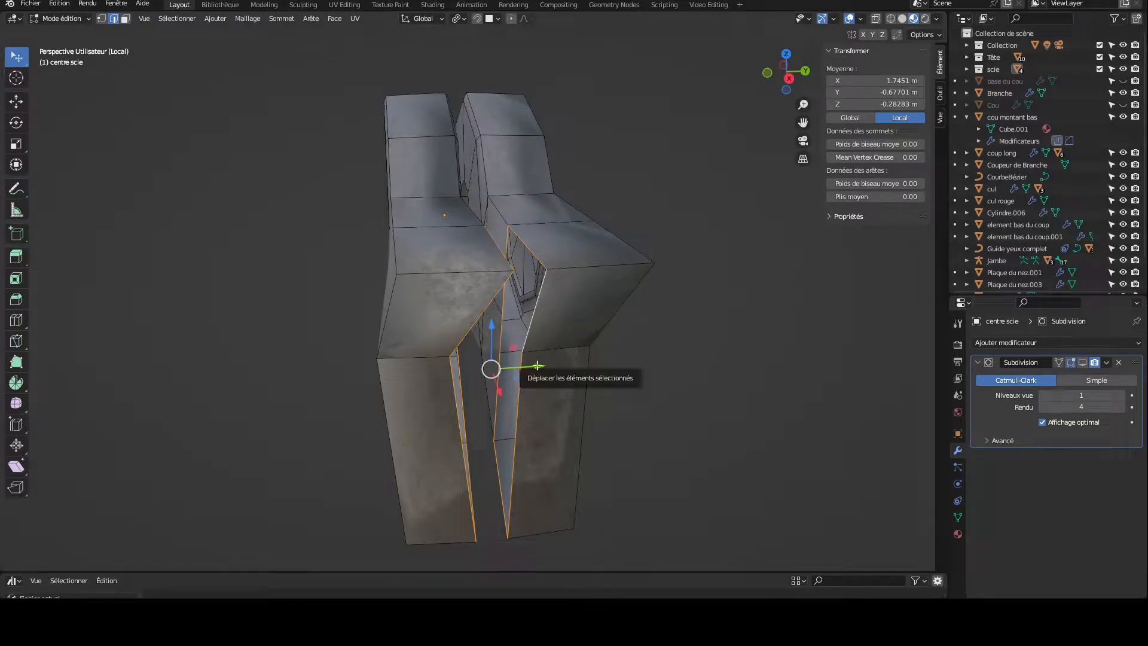
pyautogui.moveTo(800, 85)
pyautogui.mouseDown()
pyautogui.moveTo(790, 86)
pyautogui.moveTo(815, 79)
pyautogui.moveTo(798, 88)
pyautogui.mouseUp()
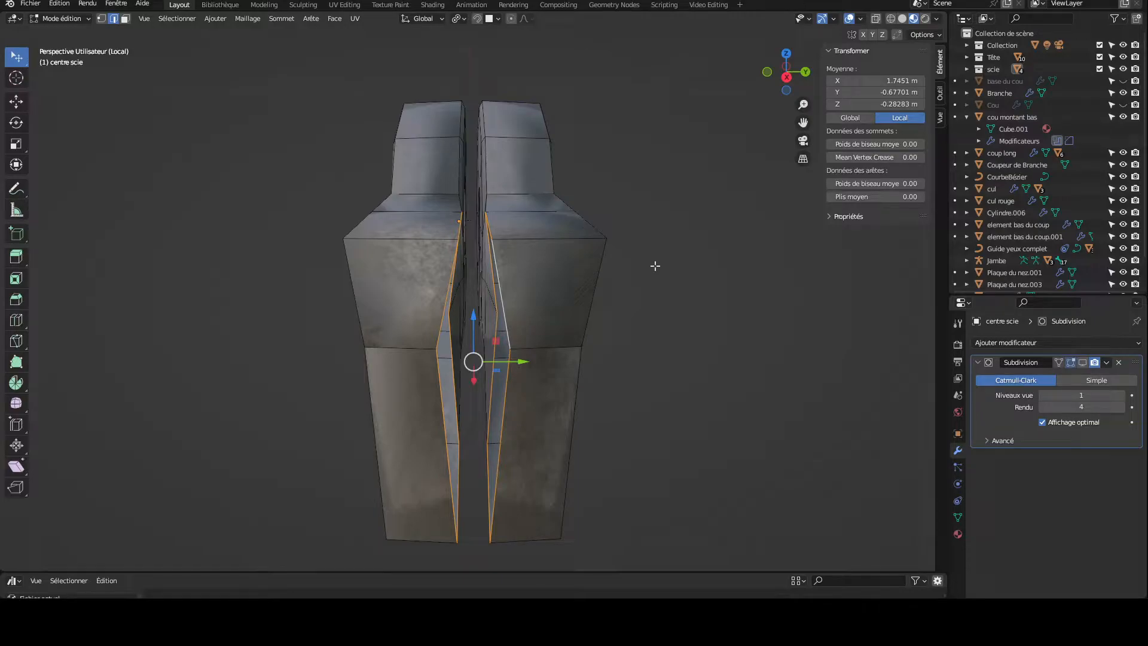
pyautogui.press('s')
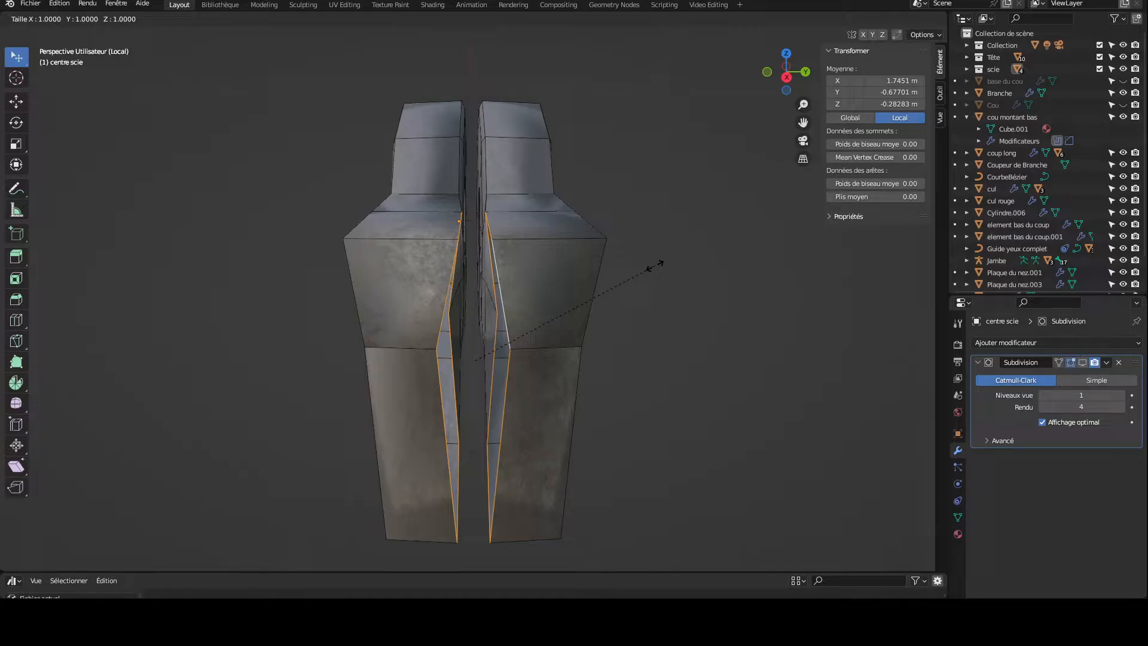
pyautogui.press('y')
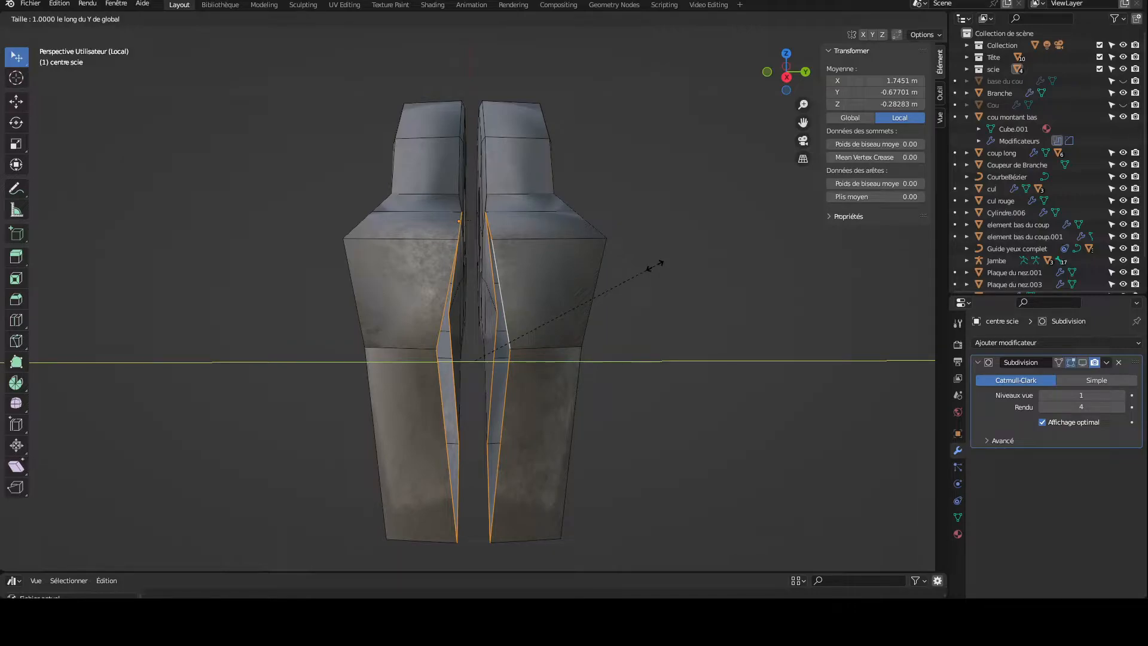
pyautogui.write('0')
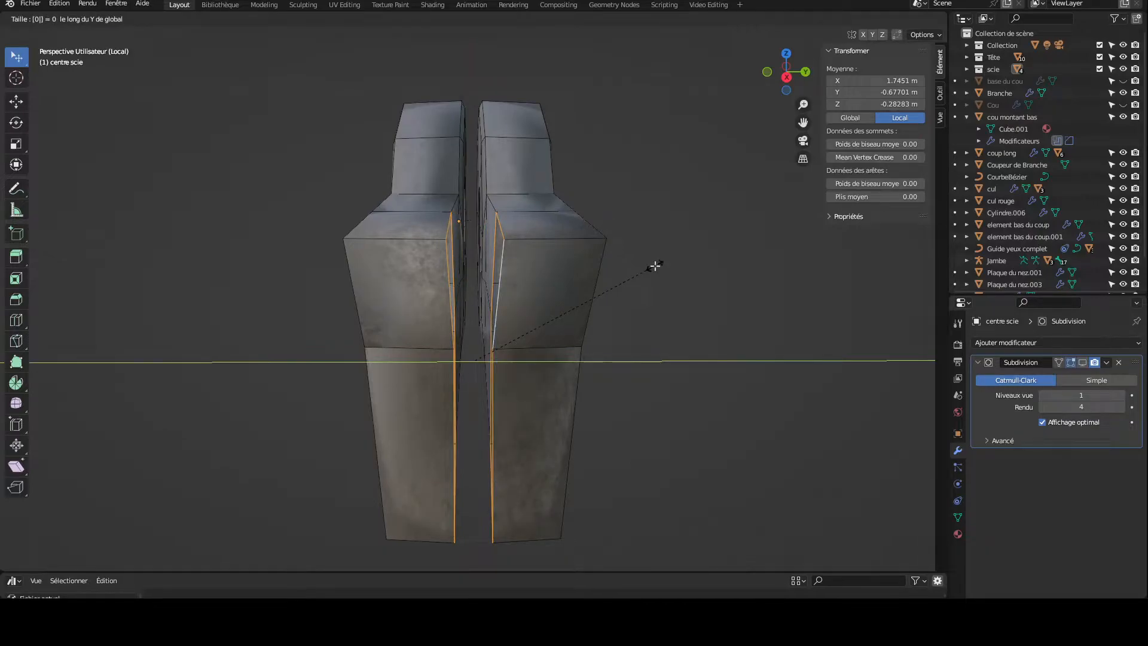
pyautogui.press('Return')
pyautogui.moveTo(800, 80)
pyautogui.mouseDown()
pyautogui.moveTo(825, 80)
pyautogui.moveTo(771, 82)
pyautogui.moveTo(792, 82)
pyautogui.mouseUp()
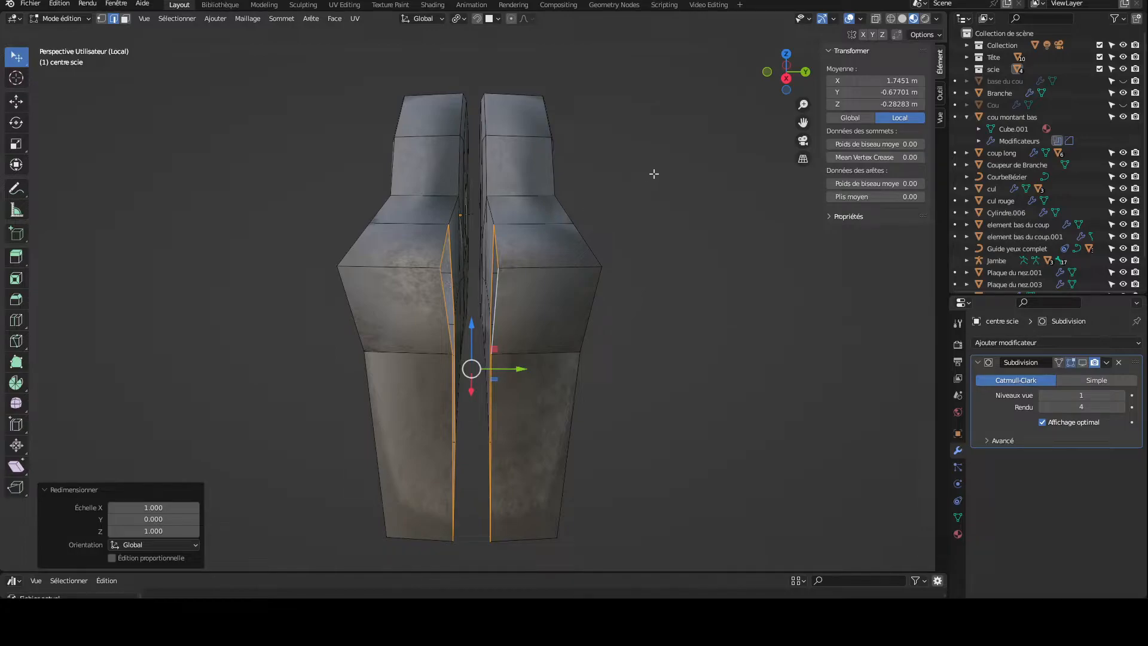
pyautogui.moveTo(799, 89)
pyautogui.mouseDown()
pyautogui.moveTo(861, 97)
pyautogui.moveTo(781, 129)
pyautogui.moveTo(806, 91)
pyautogui.moveTo(829, 104)
pyautogui.moveTo(784, 95)
pyautogui.moveTo(802, 62)
pyautogui.moveTo(805, 98)
pyautogui.moveTo(802, 87)
pyautogui.mouseUp()
# Try to fill a face between the two facing inner edges of the saw halves.
pyautogui.click(487, 271)
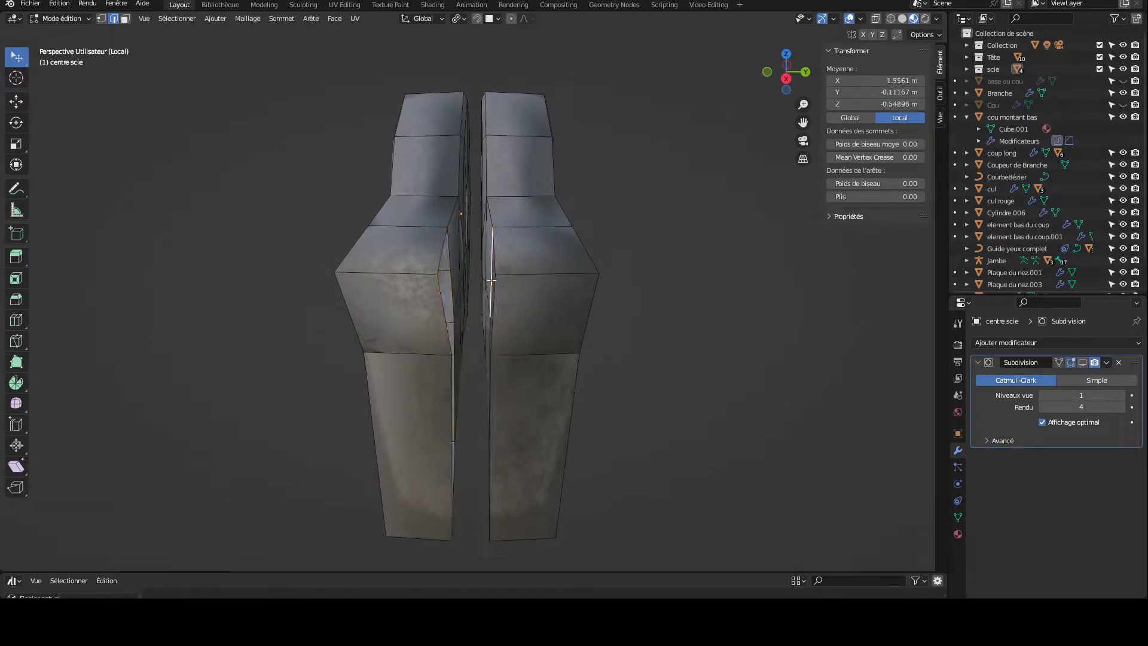
pyautogui.keyDown('shift'); pyautogui.click(449, 280); pyautogui.keyUp('shift')
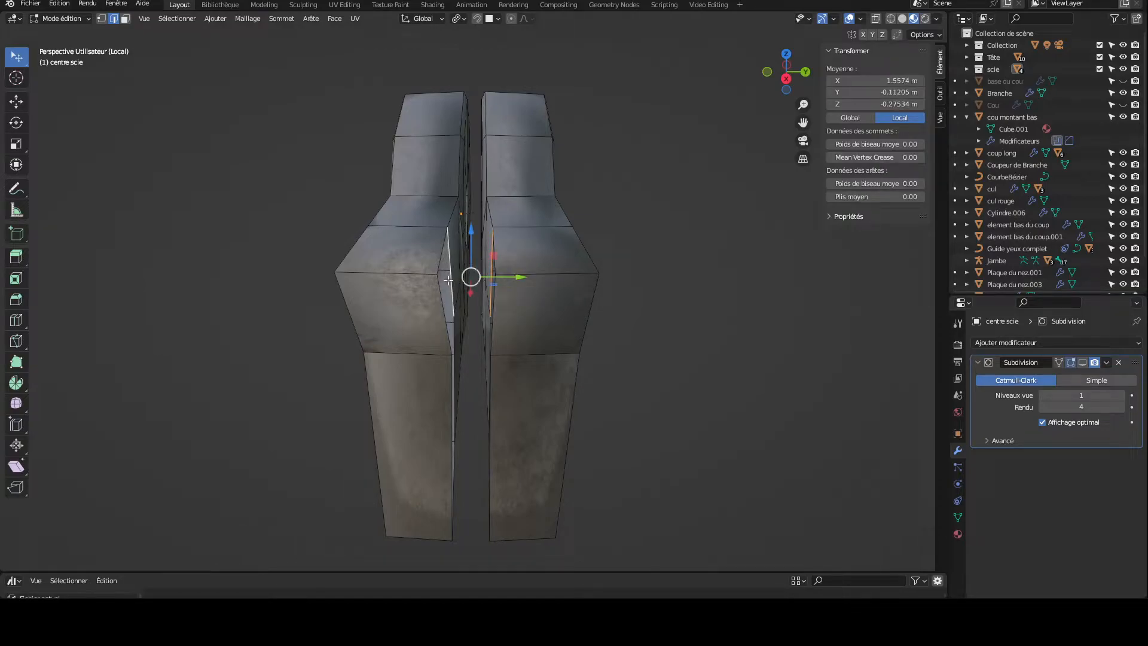
pyautogui.press('f')
pyautogui.click(619, 230)
pyautogui.moveTo(803, 83)
pyautogui.mouseDown()
pyautogui.moveTo(779, 98)
pyautogui.moveTo(785, 78)
pyautogui.mouseUp()
pyautogui.click(736, 207)
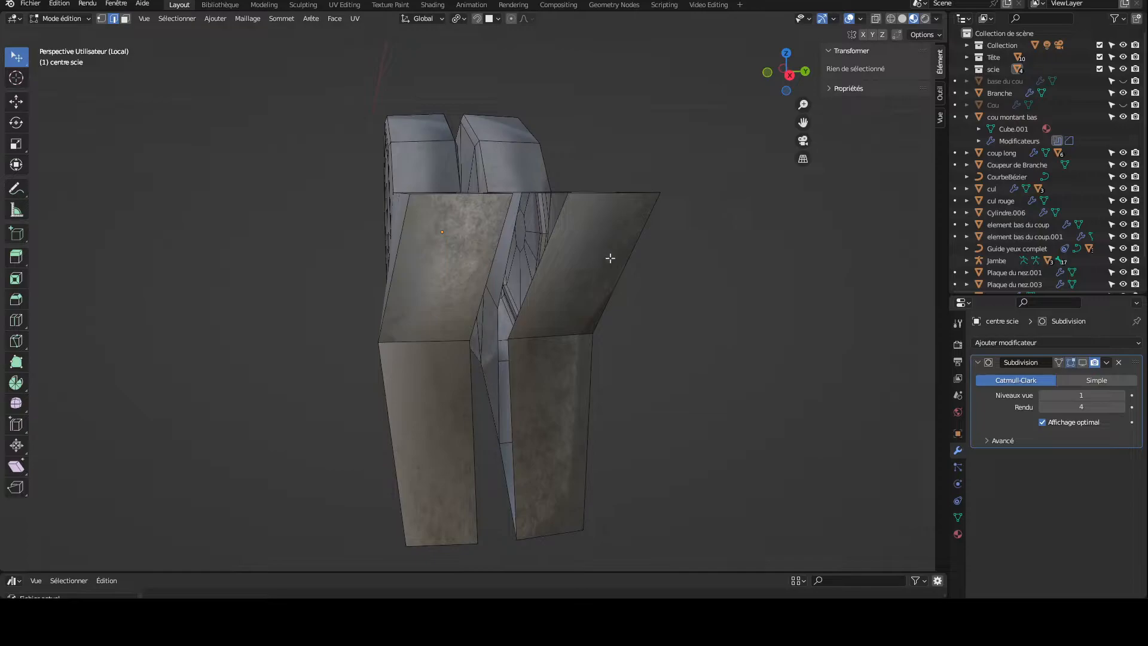
pyautogui.click(542, 262)
pyautogui.click(523, 226)
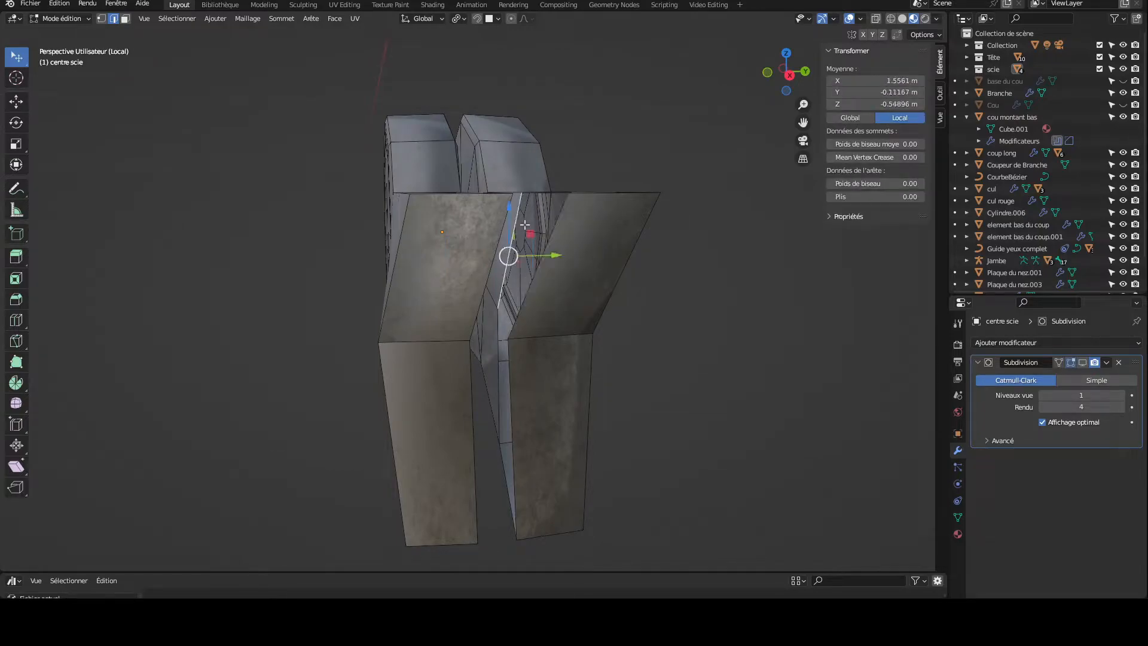
pyautogui.moveTo(798, 83)
pyautogui.mouseDown()
pyautogui.moveTo(835, 85)
pyautogui.moveTo(800, 82)
pyautogui.mouseUp()
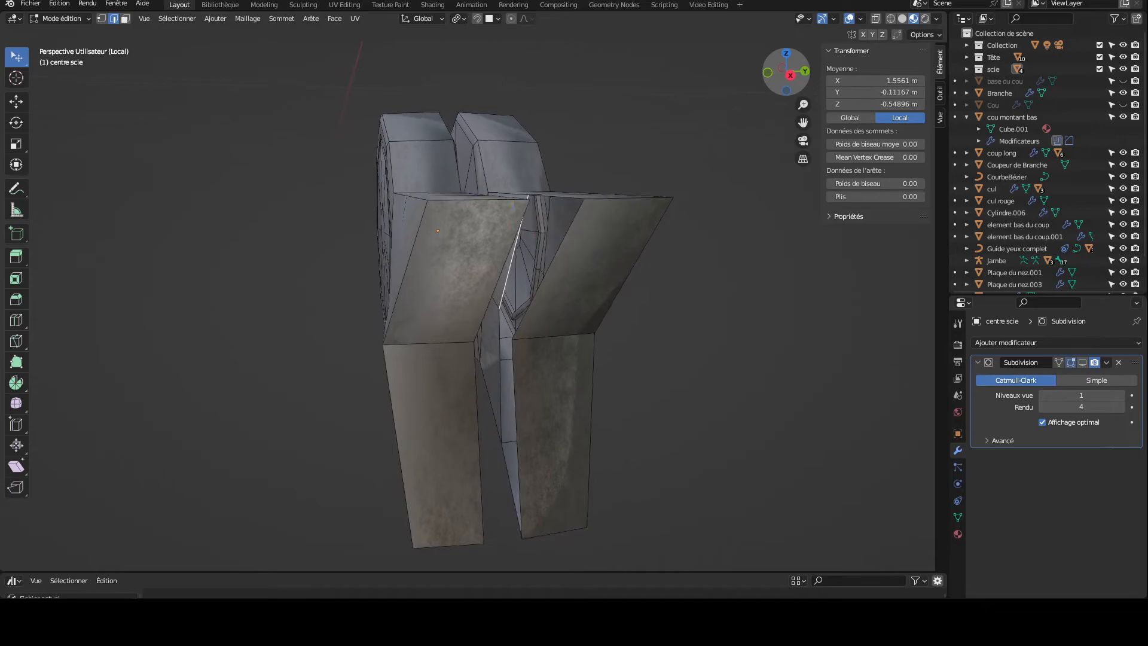
pyautogui.keyDown('alt'); pyautogui.click(544, 282); pyautogui.keyUp('alt')
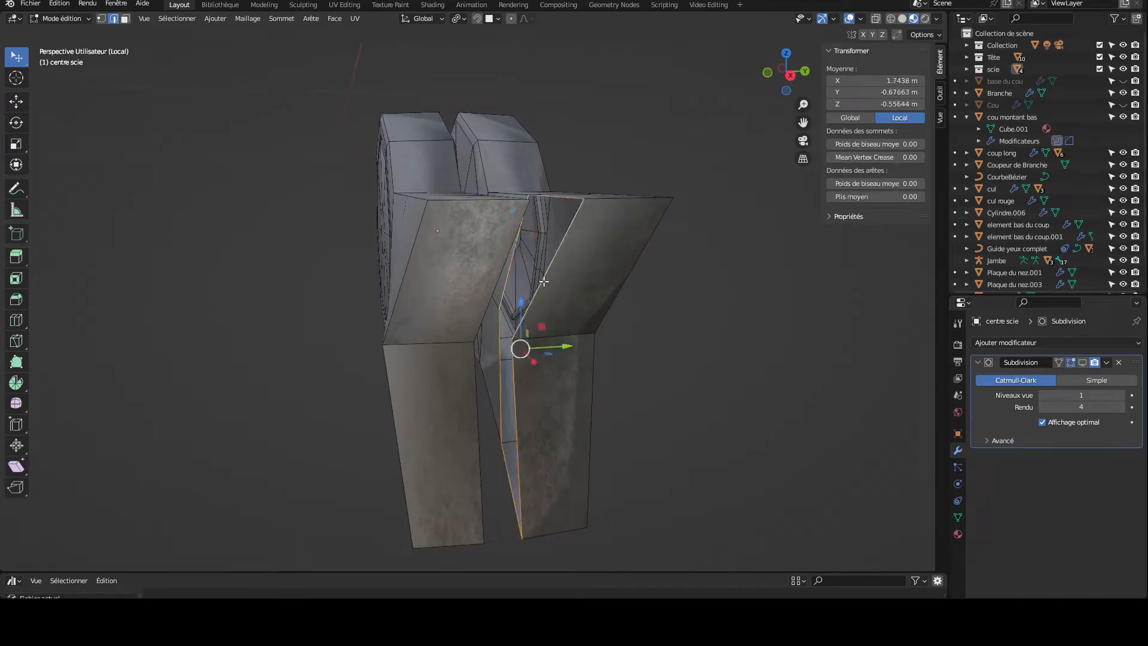
pyautogui.moveTo(796, 85); pyautogui.dragTo(800, 90)
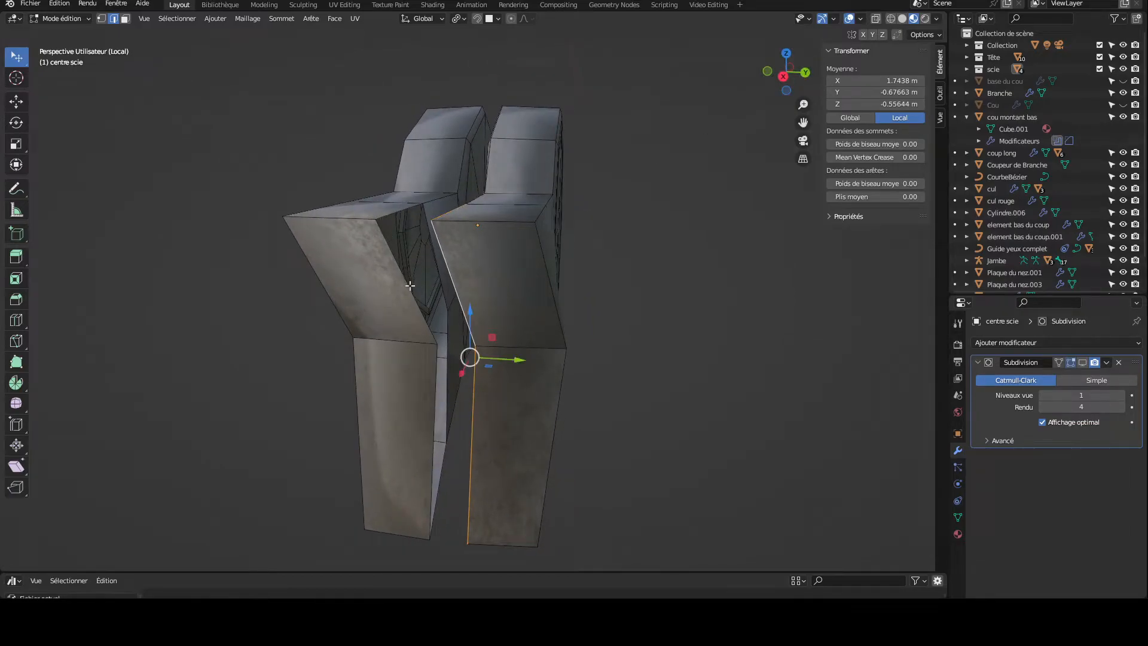
pyautogui.keyDown('alt'); pyautogui.click(410, 291); pyautogui.keyUp('alt')
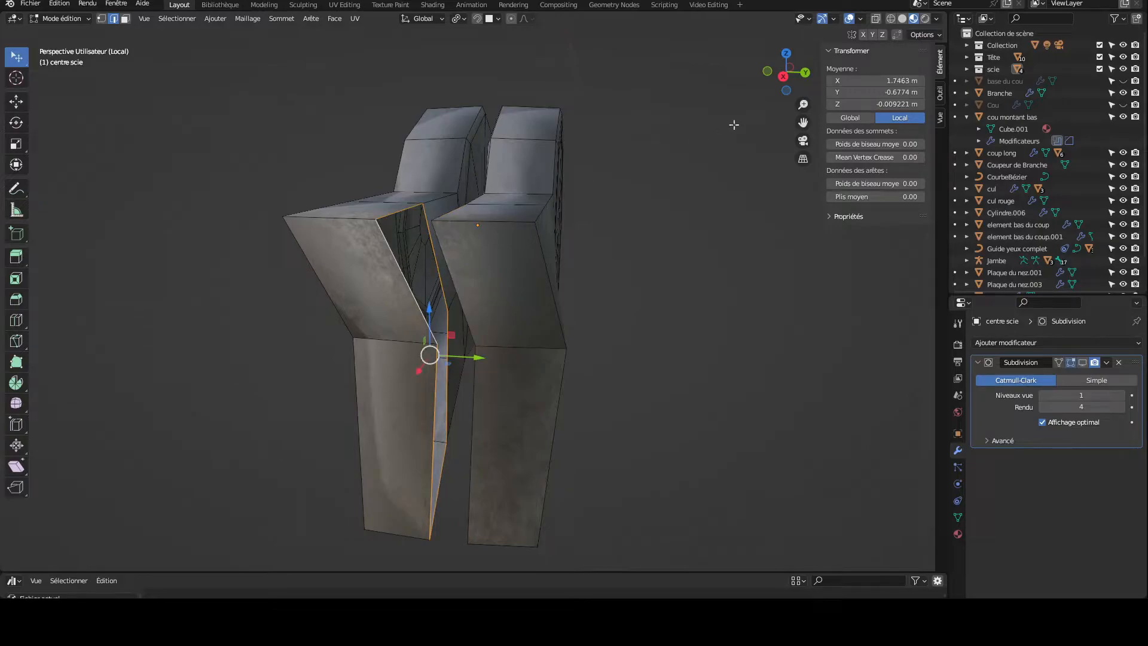
pyautogui.moveTo(802, 88); pyautogui.dragTo(830, 89)
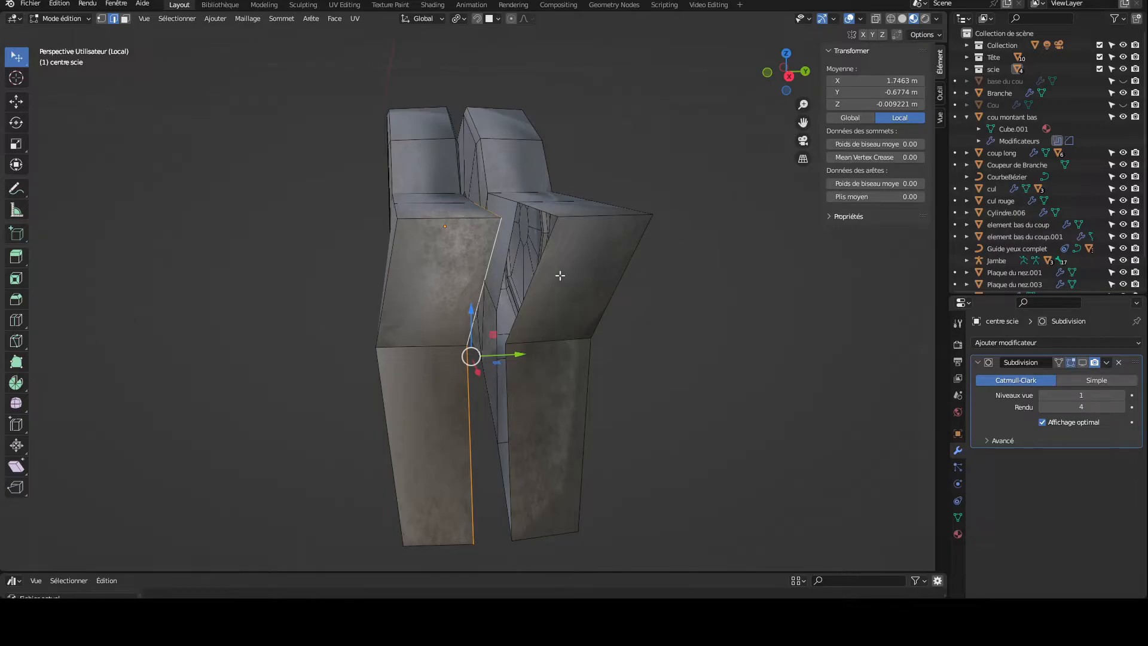
pyautogui.keyDown('alt'); pyautogui.keyDown('shift'); pyautogui.click(541, 270); pyautogui.keyUp('shift'); pyautogui.keyUp('alt')
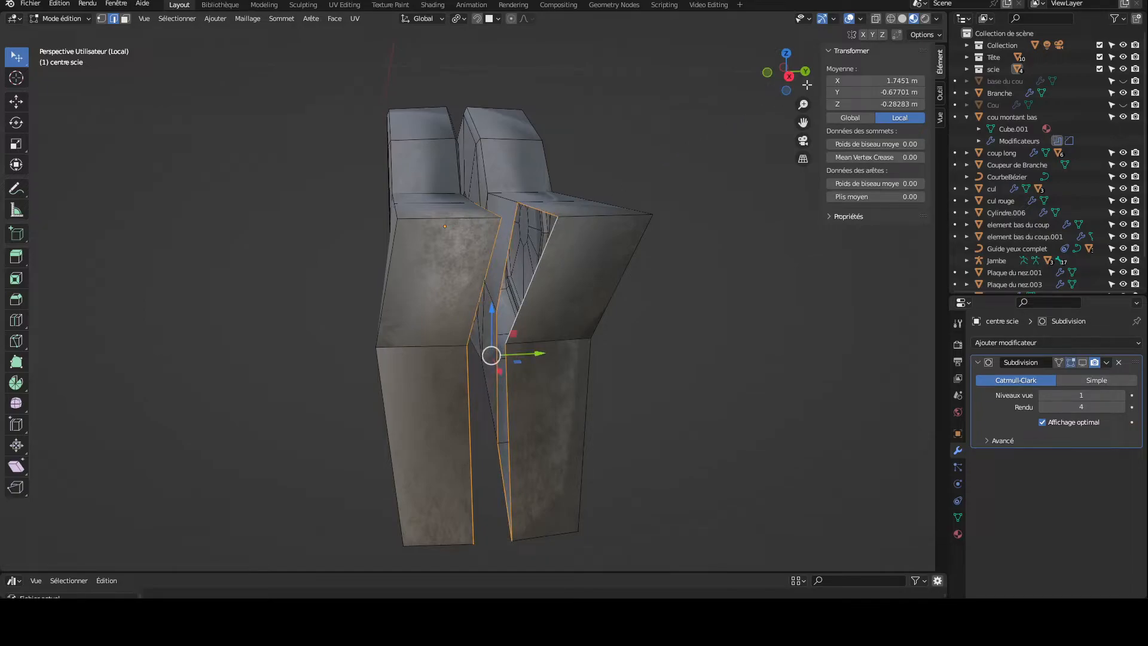
pyautogui.hotkey('alt', 'a')
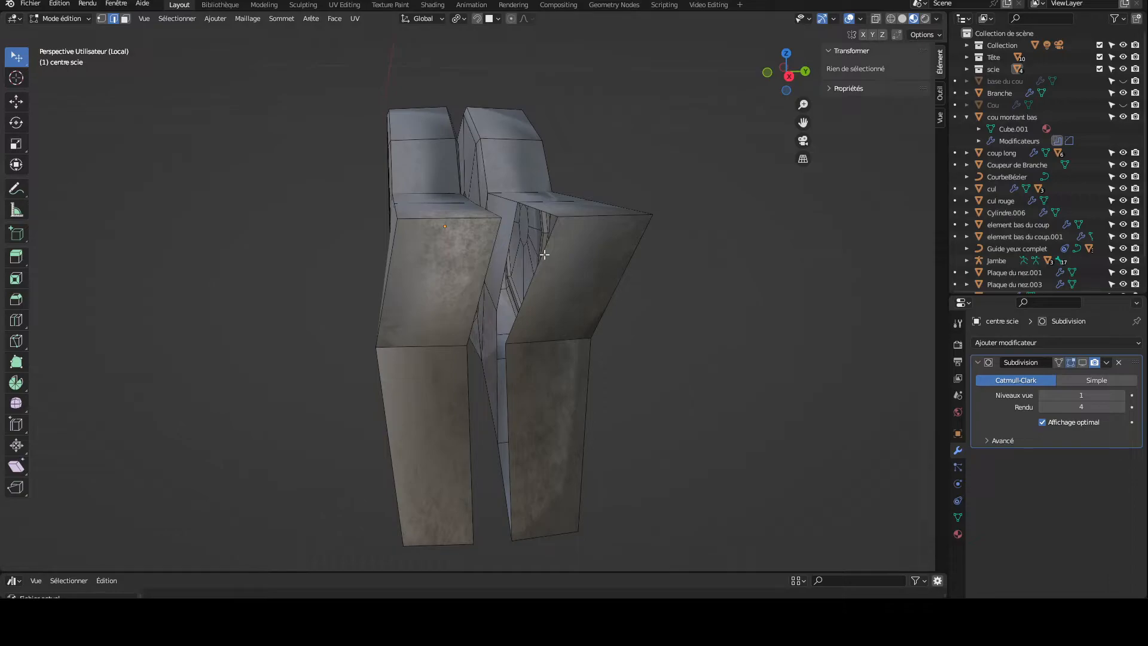
# Bridge the inner edge loops of the two saw halves with faces to close the gap between them.
pyautogui.keyDown('alt'); pyautogui.click(544, 254); pyautogui.keyUp('alt')
pyautogui.keyDown('alt'); pyautogui.keyDown('shift'); pyautogui.click(485, 265); pyautogui.keyUp('shift'); pyautogui.keyUp('alt')
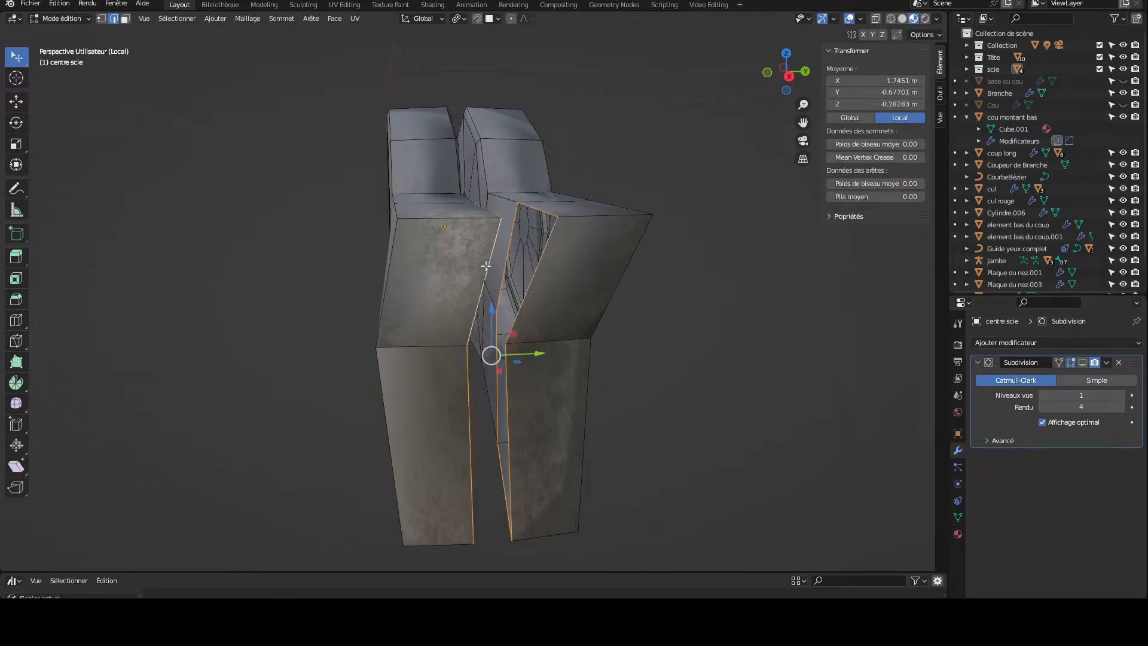
pyautogui.moveTo(784, 75); pyautogui.dragTo(816, 81)
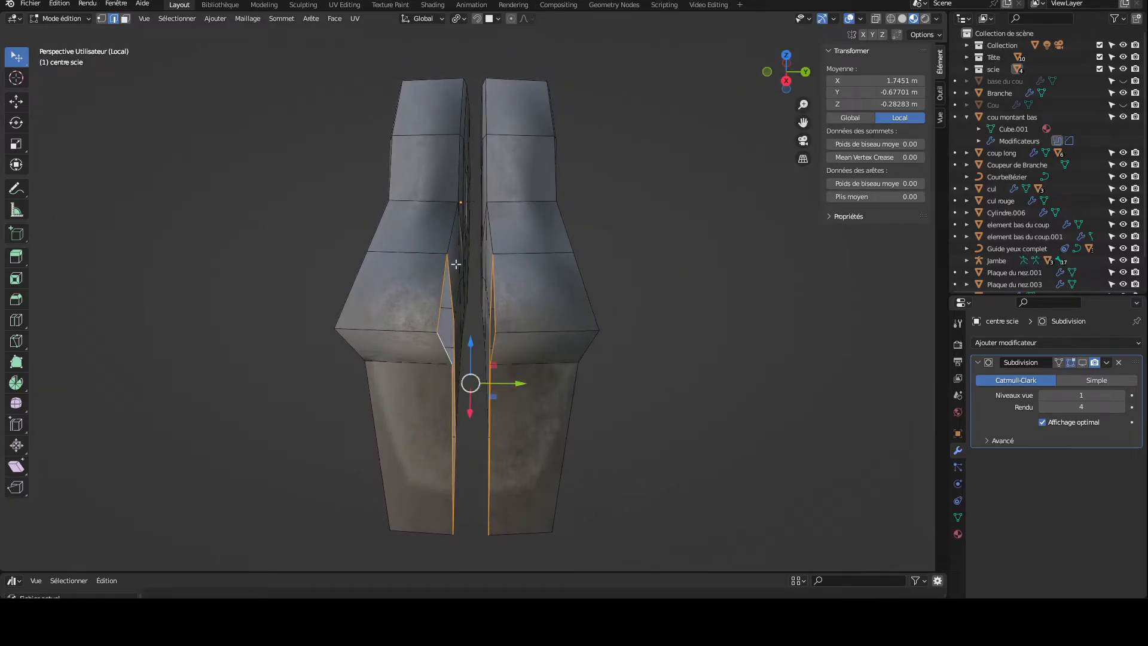
pyautogui.moveTo(784, 77); pyautogui.dragTo(801, 83)
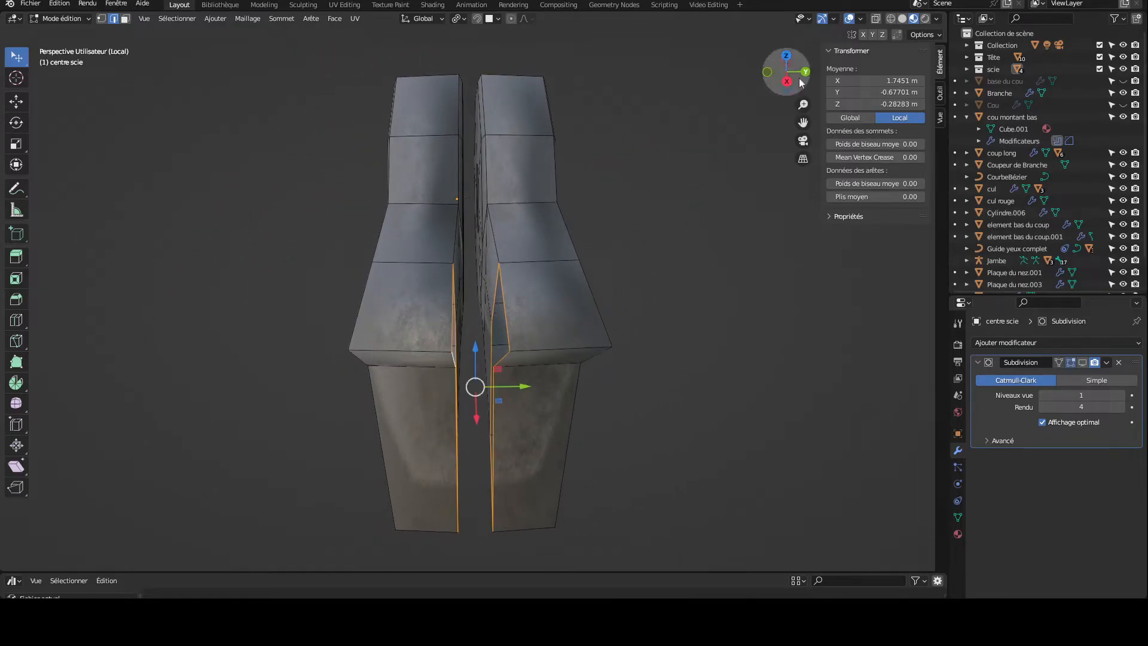
pyautogui.moveTo(802, 83); pyautogui.dragTo(788, 75)
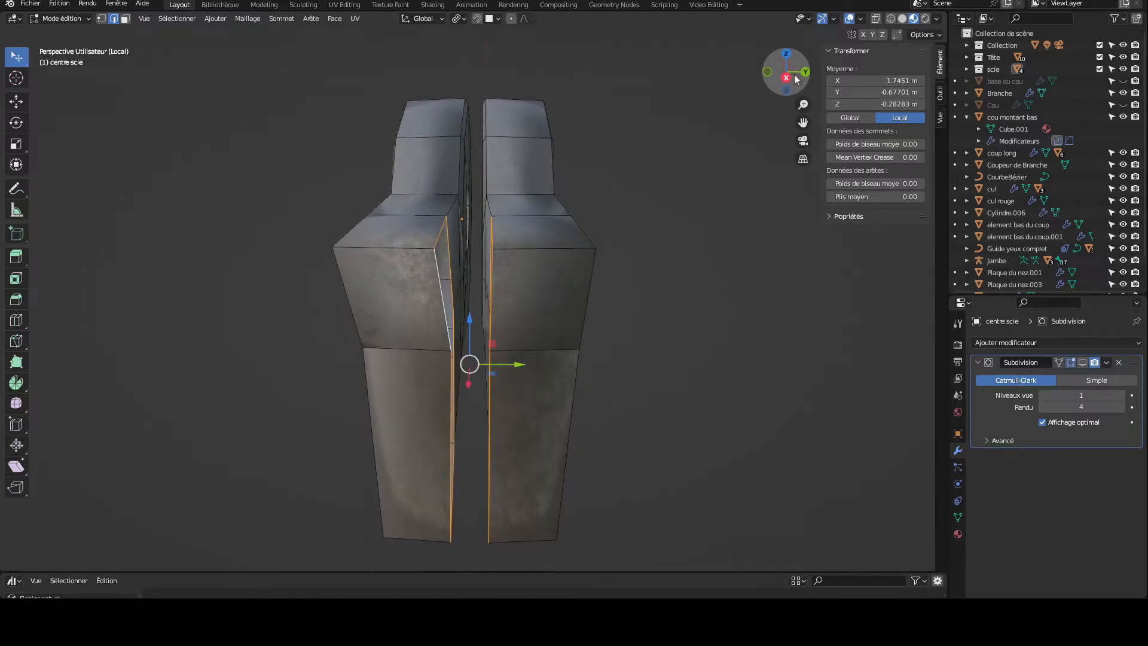
pyautogui.click(310, 20)
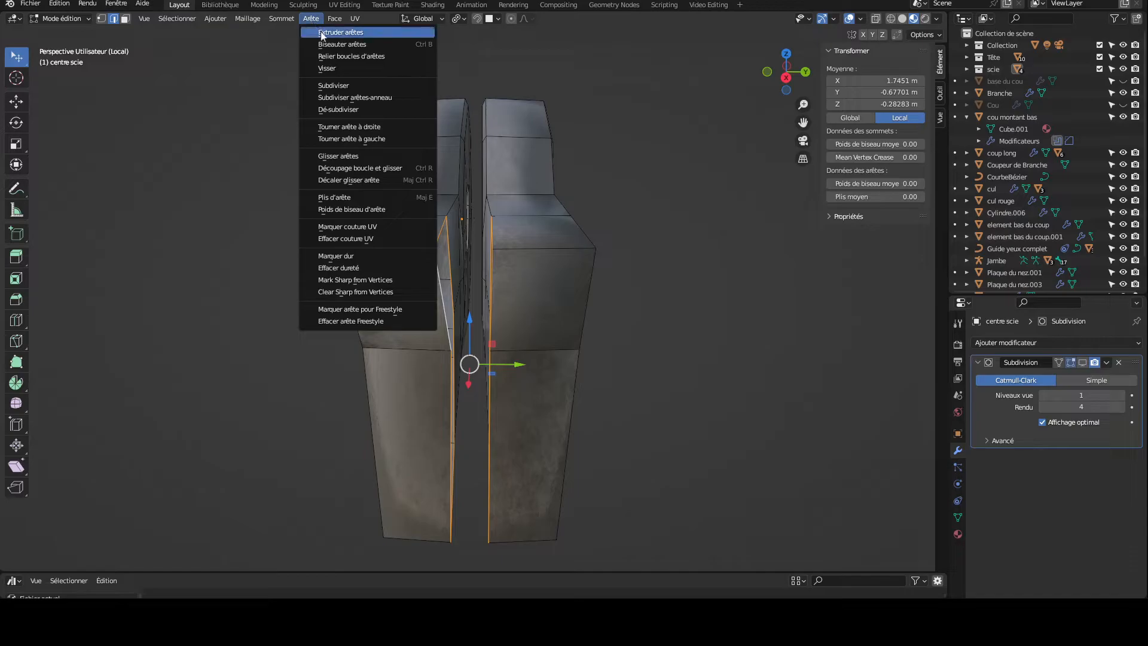
pyautogui.click(378, 57)
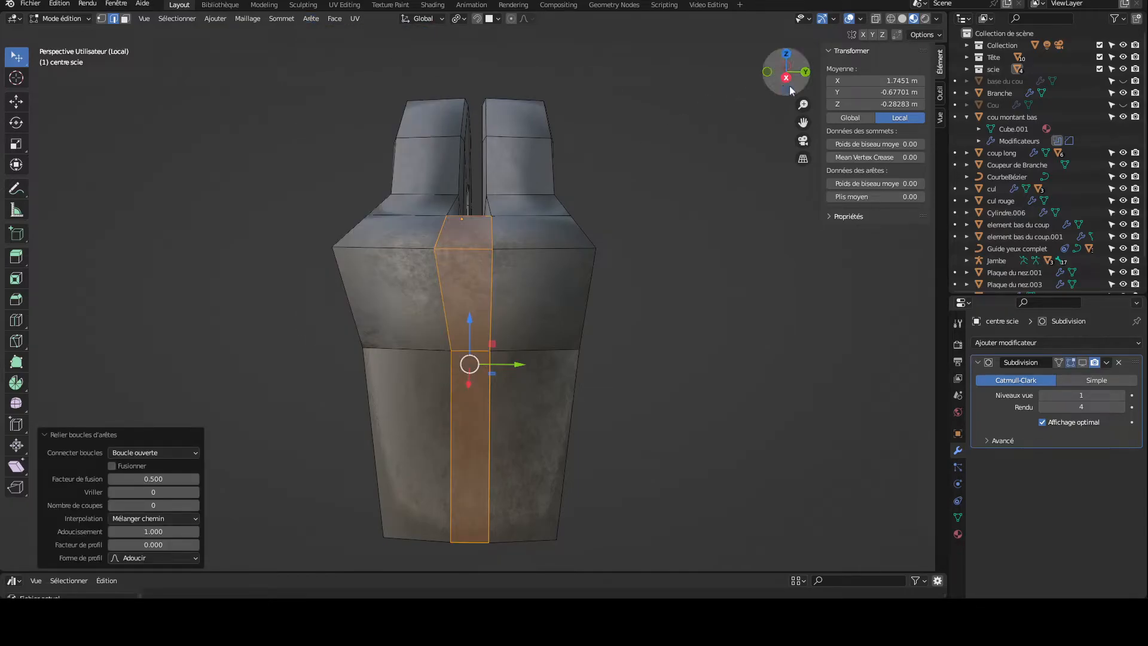
pyautogui.moveTo(796, 85); pyautogui.dragTo(738, 293)
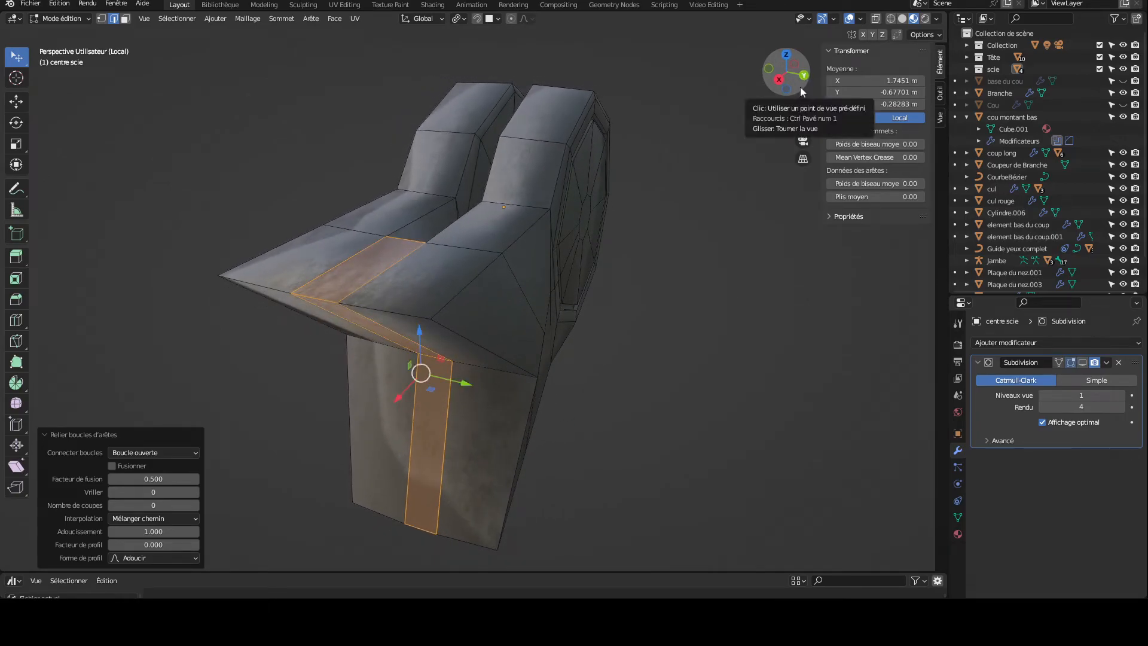
pyautogui.moveTo(803, 104); pyautogui.dragTo(835, 89)
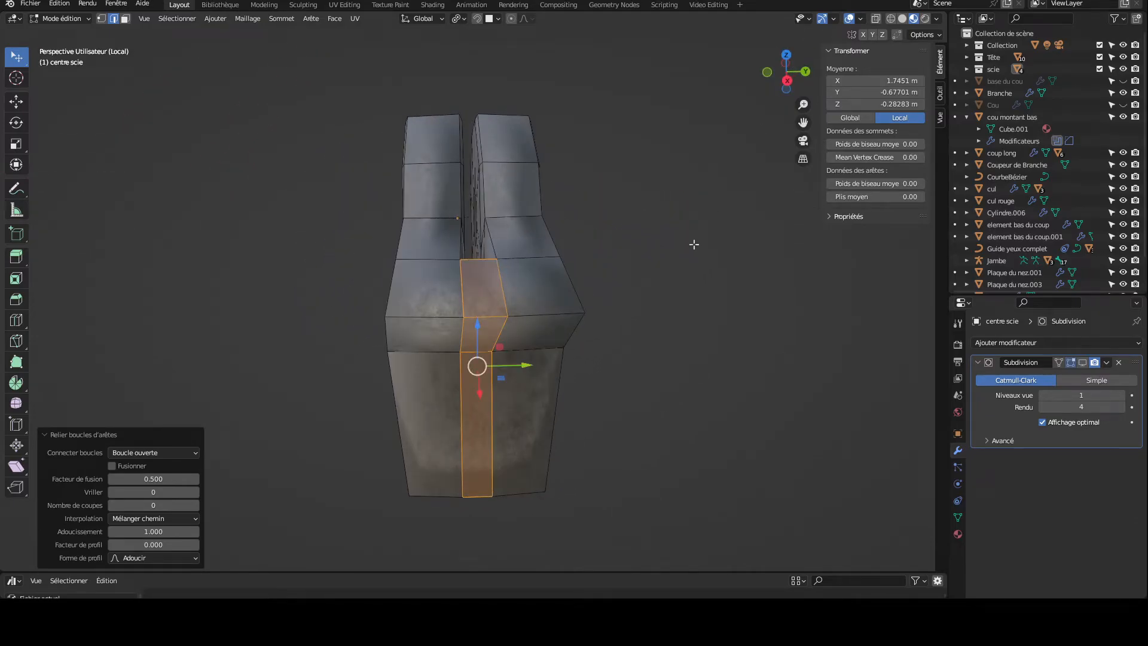